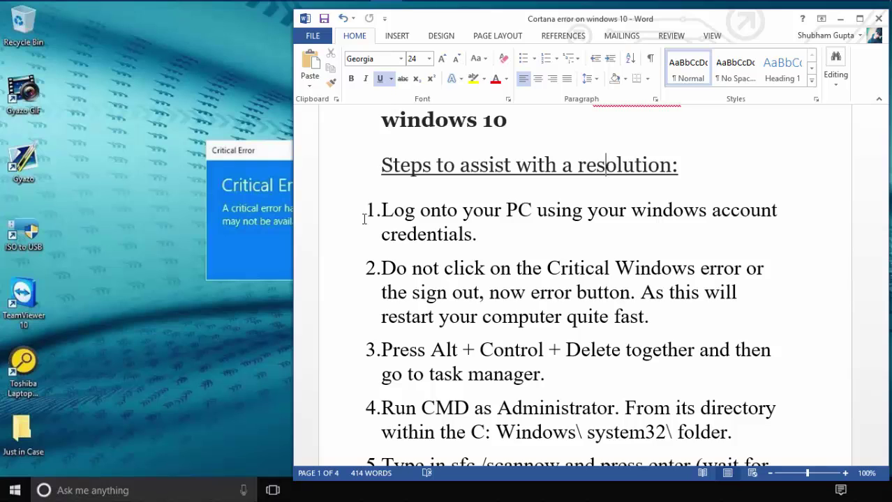
# Scroll the steps document and move windows to read the full Critical Error message
pyautogui.scroll(-1, 359, 223)
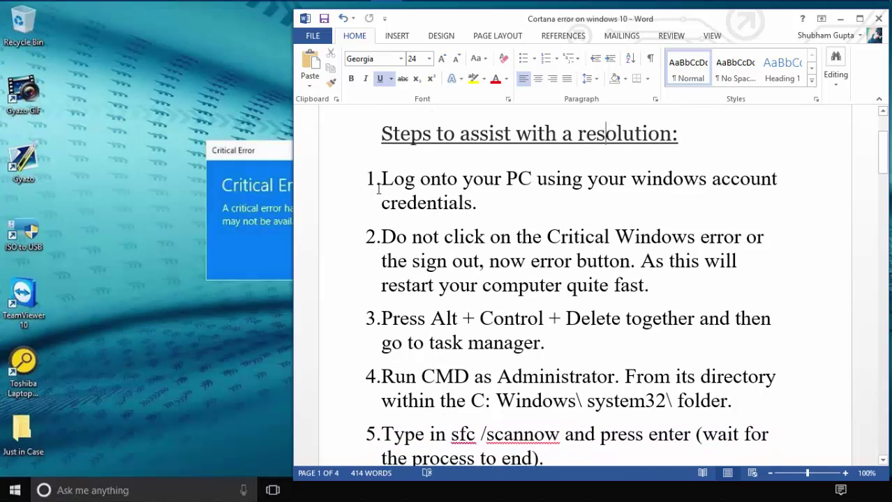
pyautogui.scroll(-3, 621, 178)
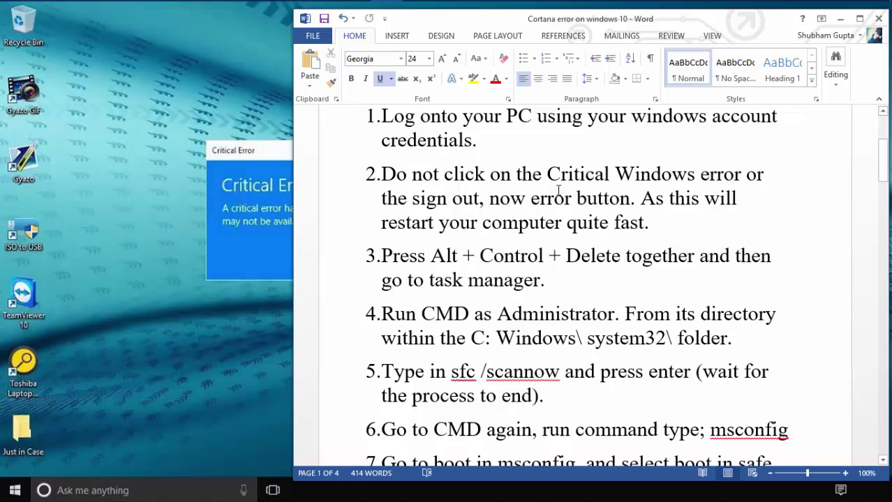
pyautogui.moveTo(625, 19); pyautogui.dragTo(574, 313)
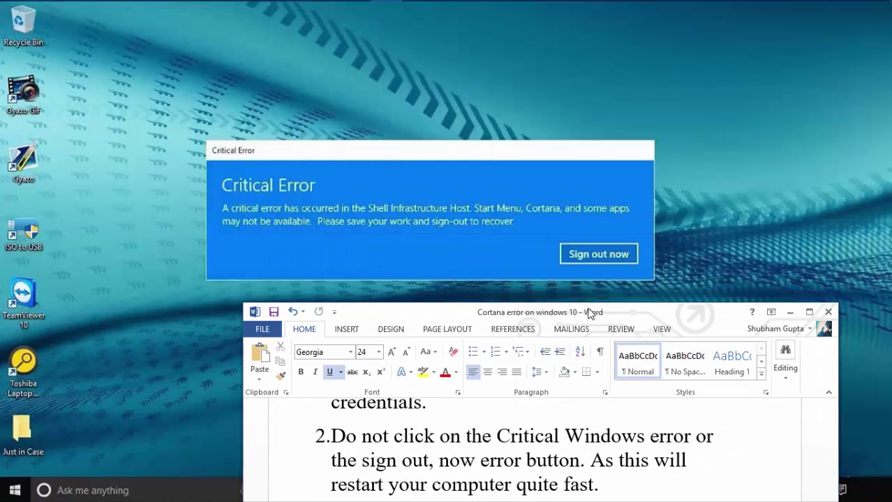
pyautogui.moveTo(590, 313); pyautogui.dragTo(565, 76)
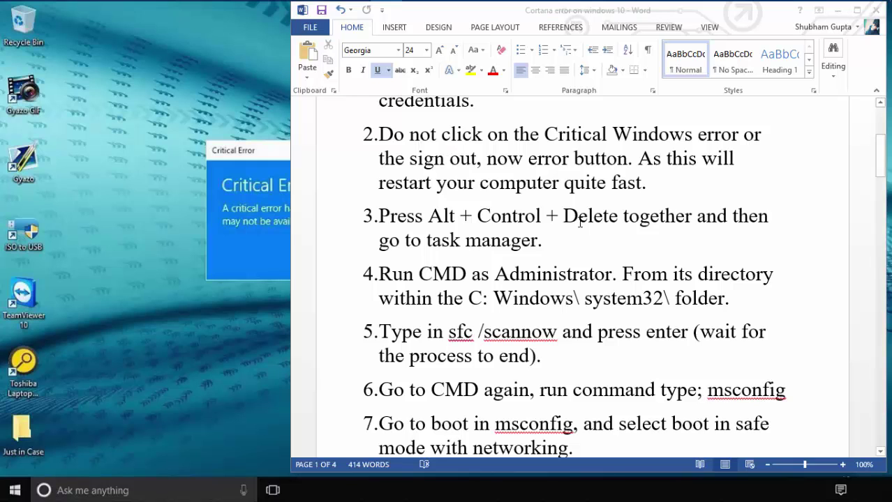
# From Task Manager's Run new task, launch cmd with administrative privileges
pyautogui.hotkey('alt', 'Tab')
pyautogui.click(271, 185)
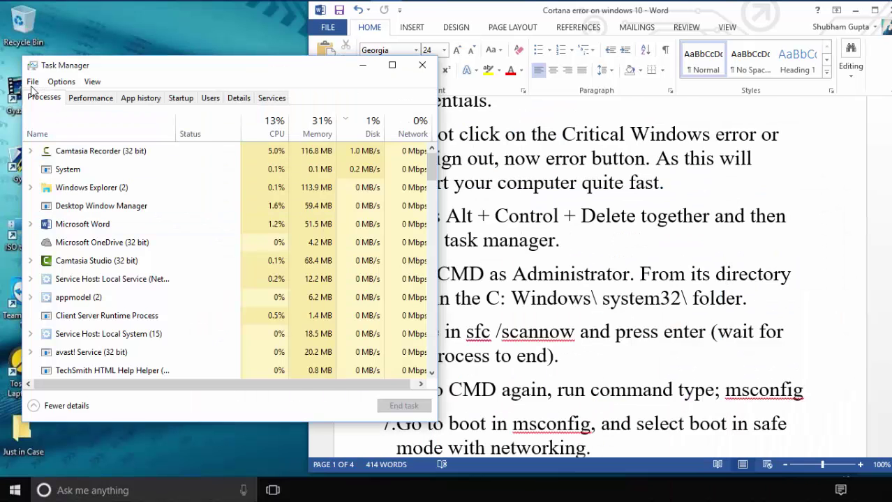
pyautogui.click(33, 82)
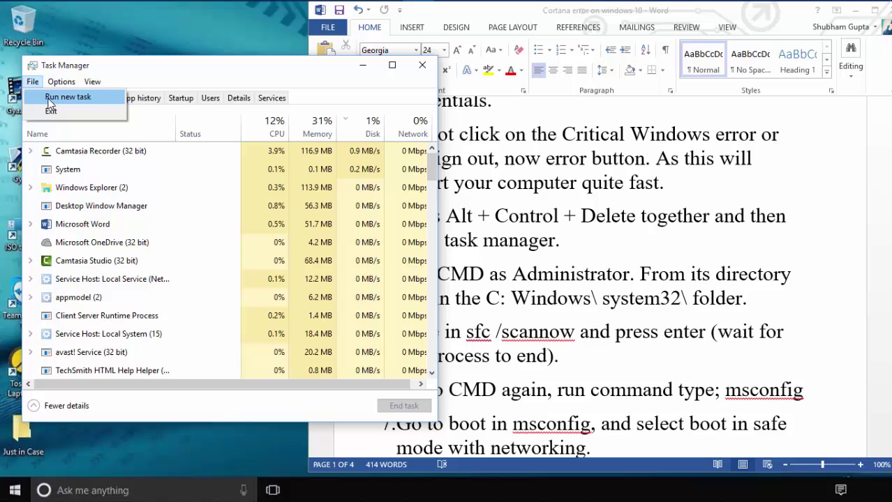
pyautogui.click(49, 98)
pyautogui.click(128, 160)
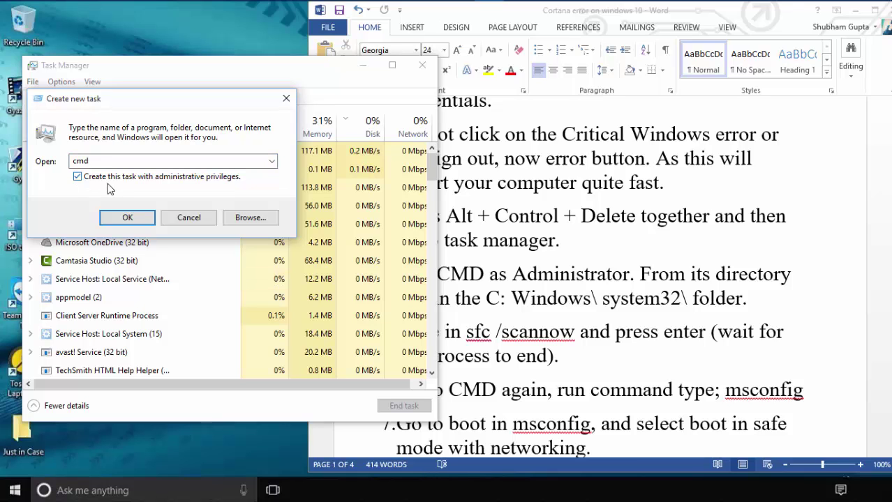
pyautogui.click(120, 217)
# Copy sfc /scannow from the steps document into the admin console, then erase it
pyautogui.click(249, 131)
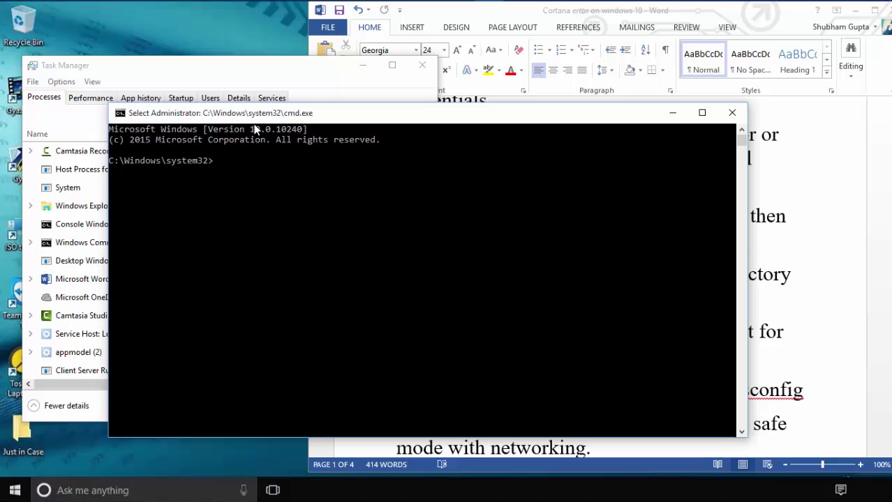
pyautogui.moveTo(237, 122); pyautogui.dragTo(147, 69)
pyautogui.click(743, 333)
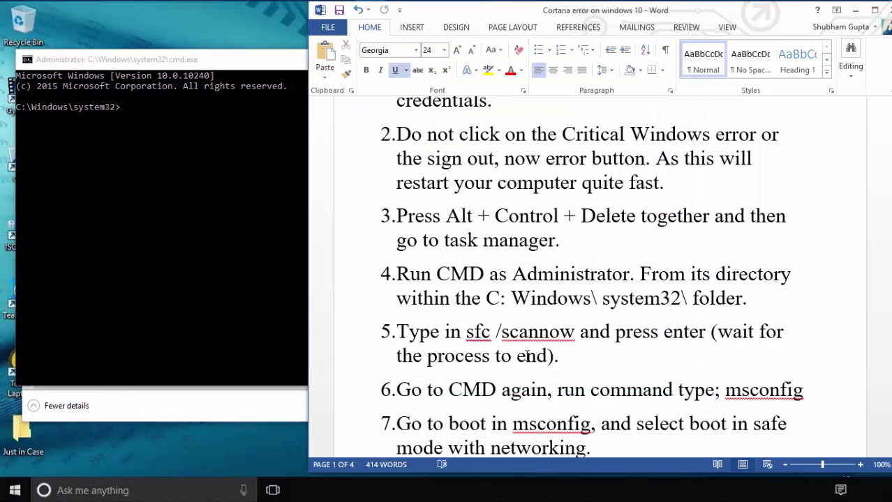
pyautogui.moveTo(465, 333); pyautogui.dragTo(574, 336)
pyautogui.hotkey('ctrl', 'c')
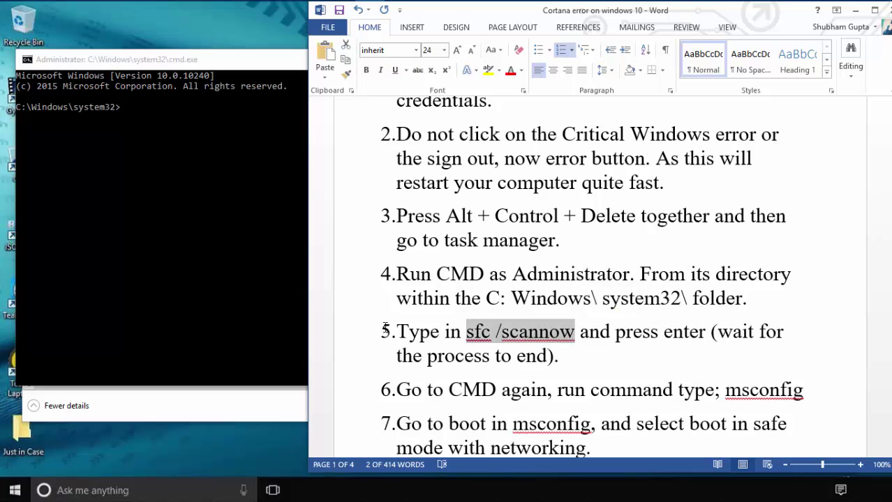
pyautogui.click(266, 196)
pyautogui.hotkey('ctrl', 'v')
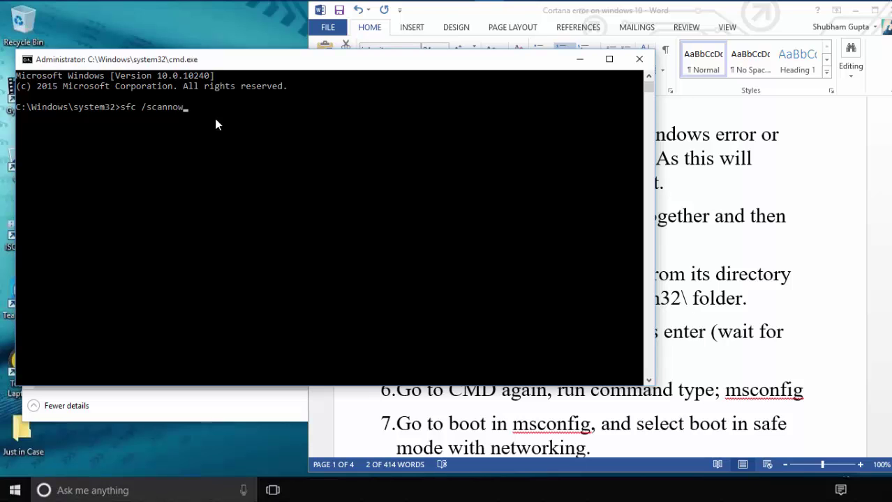
pyautogui.press('BackSpace')
pyautogui.press('BackSpace')
pyautogui.press('BackSpace')
pyautogui.press('BackSpace')
pyautogui.press('BackSpace')
pyautogui.press('BackSpace')
pyautogui.press('BackSpace')
pyautogui.press('BackSpace')
pyautogui.press('BackSpace')
pyautogui.press('BackSpace')
pyautogui.press('BackSpace')
pyautogui.press('BackSpace')
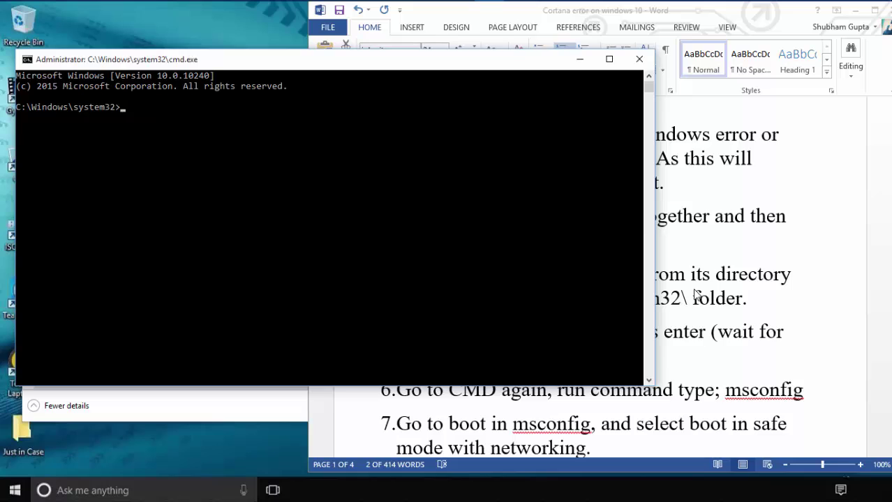
# Copy msconfig from the steps document, paste it at the admin prompt, and run it
pyautogui.click(696, 297)
pyautogui.scroll(-1, 729, 362)
pyautogui.moveTo(725, 359); pyautogui.dragTo(804, 358)
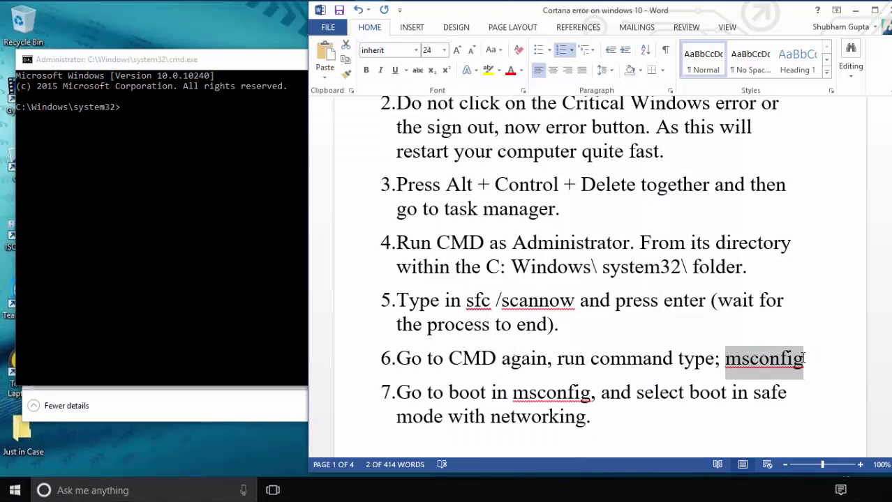
pyautogui.rightClick(183, 206)
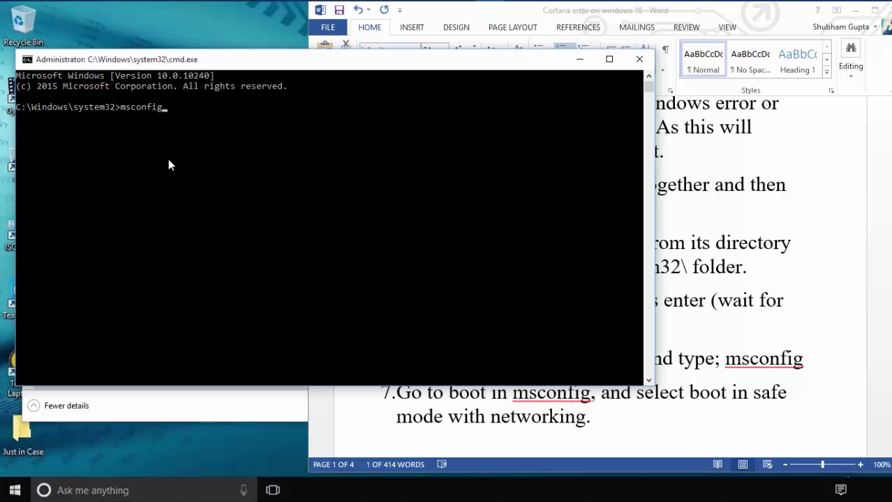
pyautogui.press('Return')
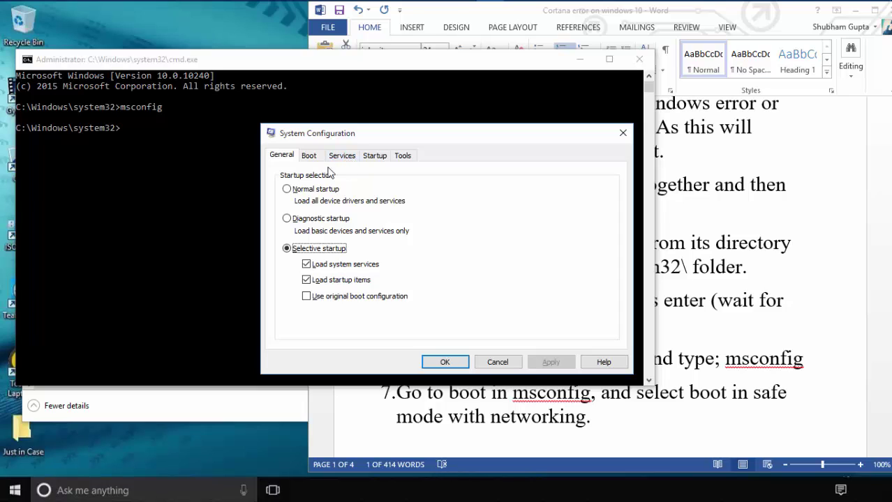
# On the Boot tab enable Safe boot with Network, apply, and close System Configuration
pyautogui.click(307, 159)
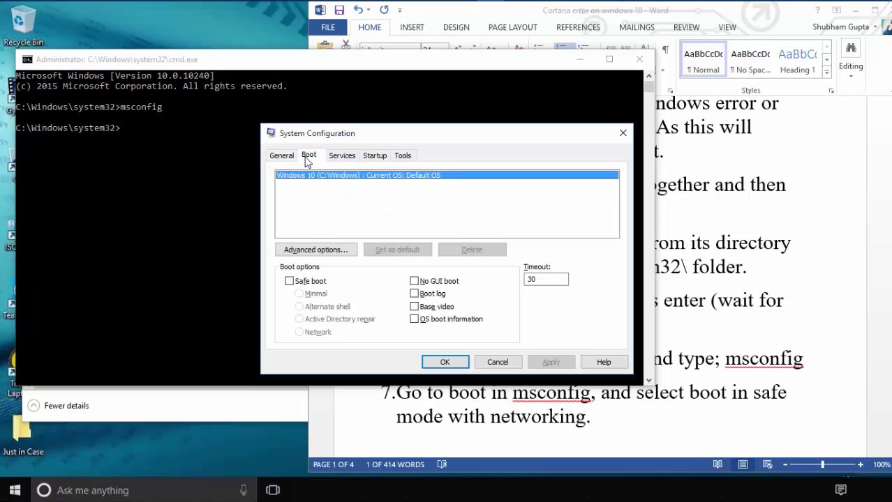
pyautogui.click(291, 282)
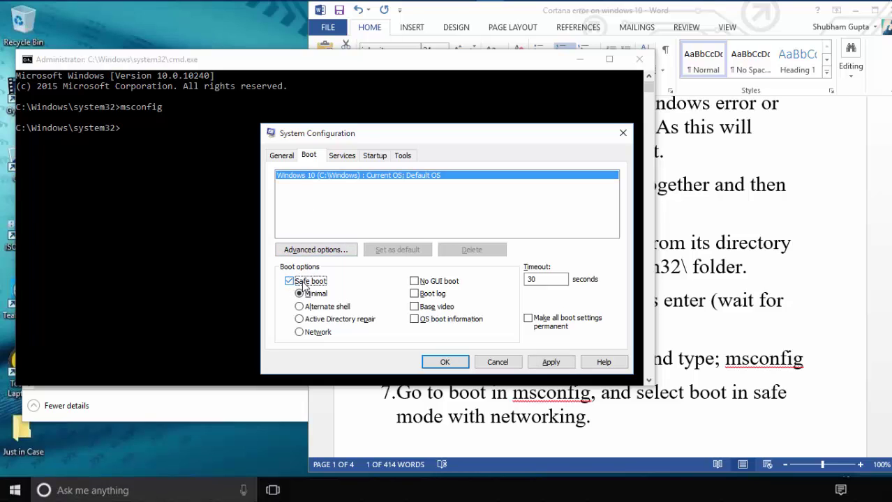
pyautogui.click(301, 333)
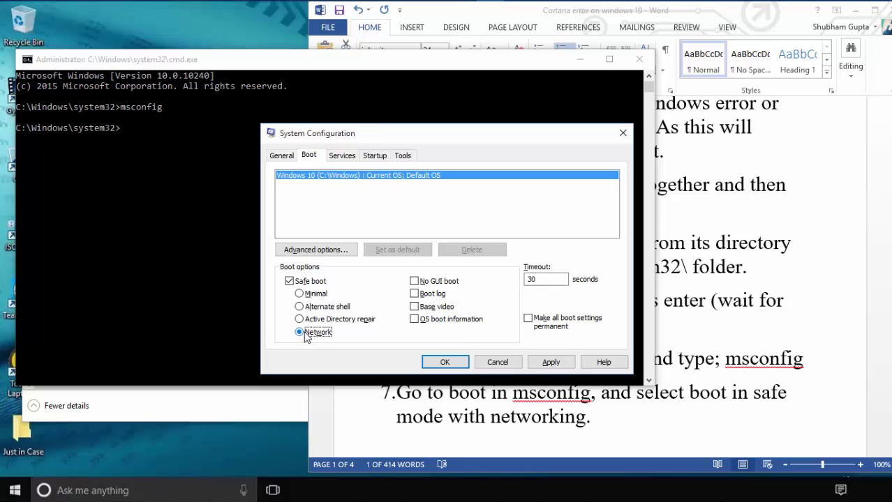
pyautogui.click(543, 364)
pyautogui.click(447, 362)
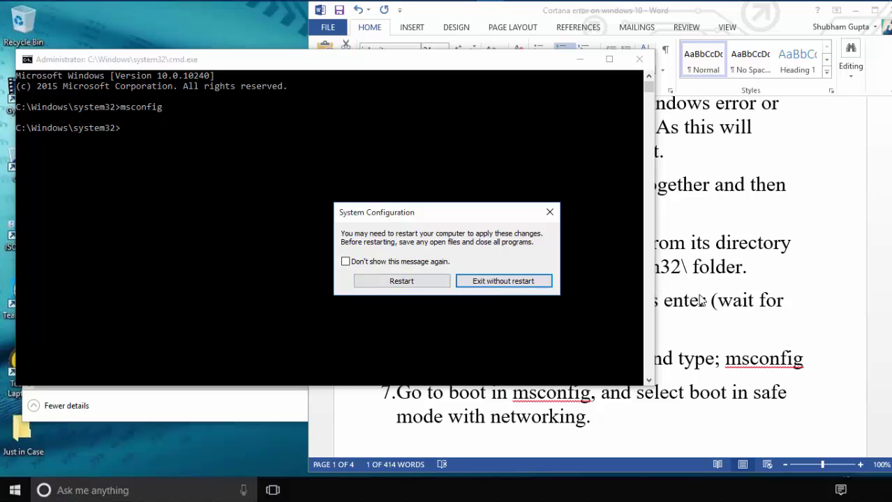
pyautogui.click(695, 294)
# Highlight the page 2 step 'untick the safe mode option' in the Word document
pyautogui.click(546, 315)
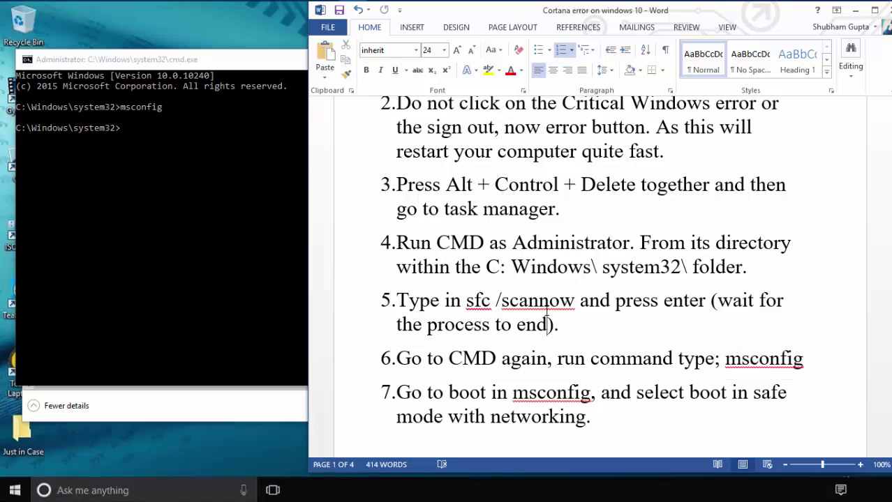
pyautogui.scroll(-5, 548, 323)
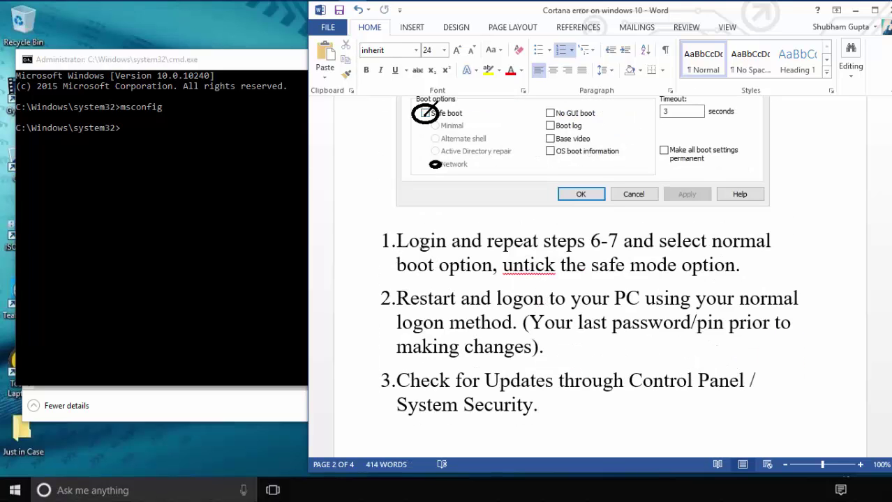
pyautogui.moveTo(492, 265); pyautogui.dragTo(726, 262)
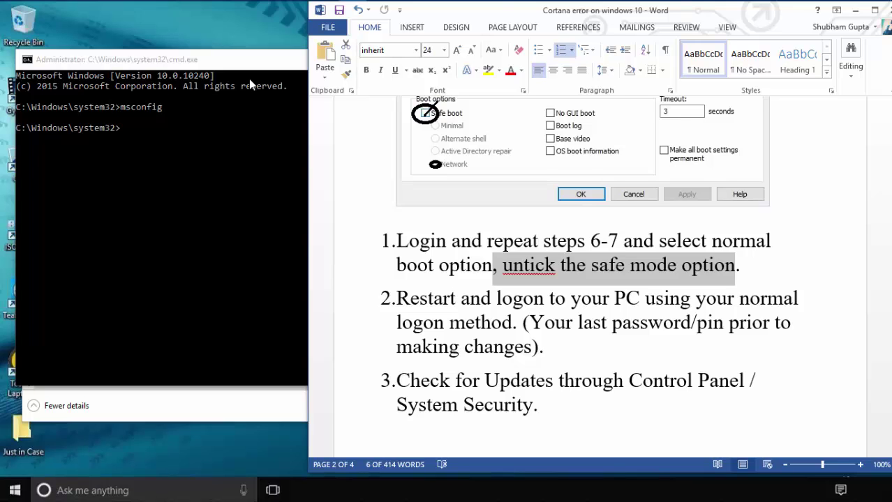
# Run msconfig again at the Administrator Command Prompt
pyautogui.click(249, 79)
pyautogui.write('msconfig')
pyautogui.press('Return')
pyautogui.press('Up')
pyautogui.press('Return')
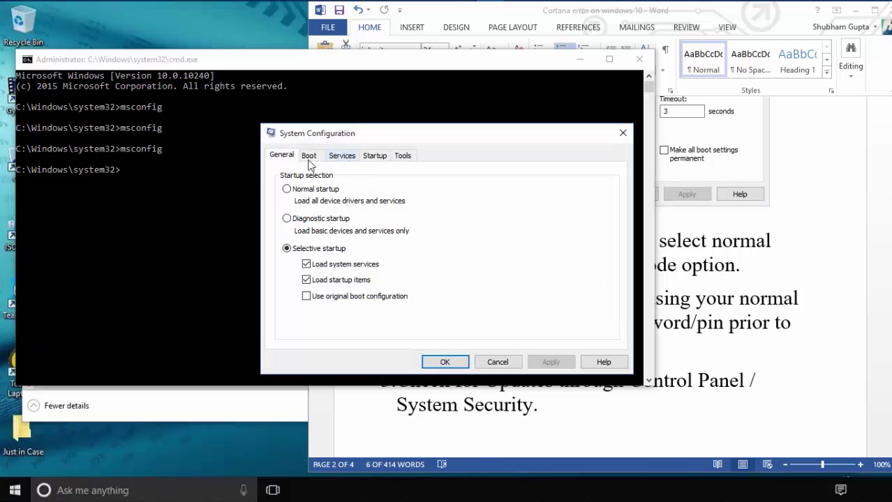
# Untick Safe boot on the Boot tab, confirm with OK, and choose Exit without restart
pyautogui.click(307, 157)
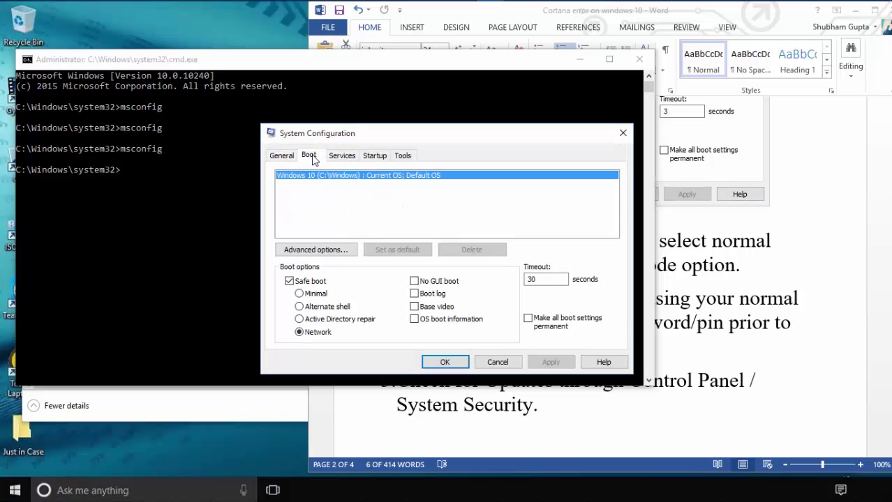
pyautogui.click(289, 281)
pyautogui.click(444, 362)
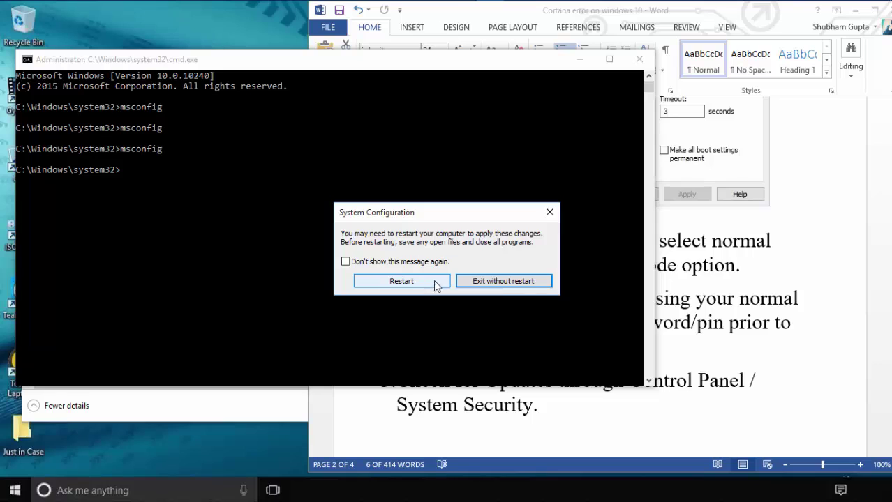
pyautogui.click(478, 279)
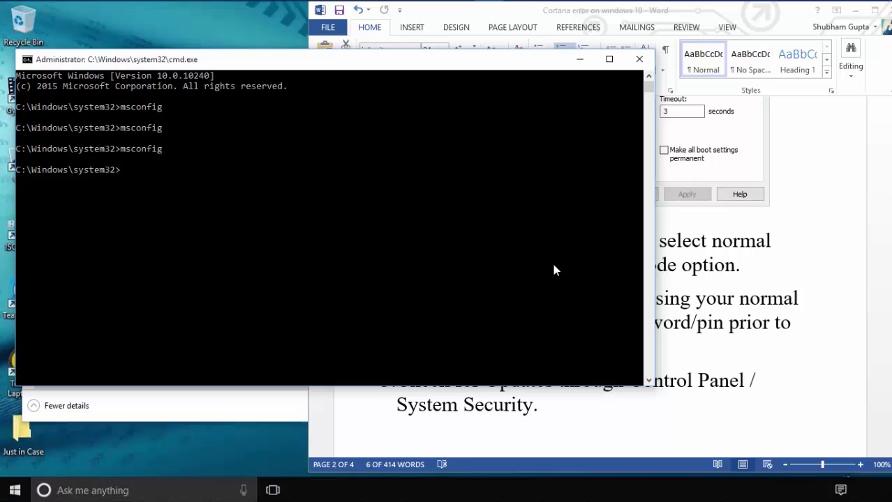
# Open Computer Management via This PC's Manage option, then close File Explorer
pyautogui.click(570, 274)
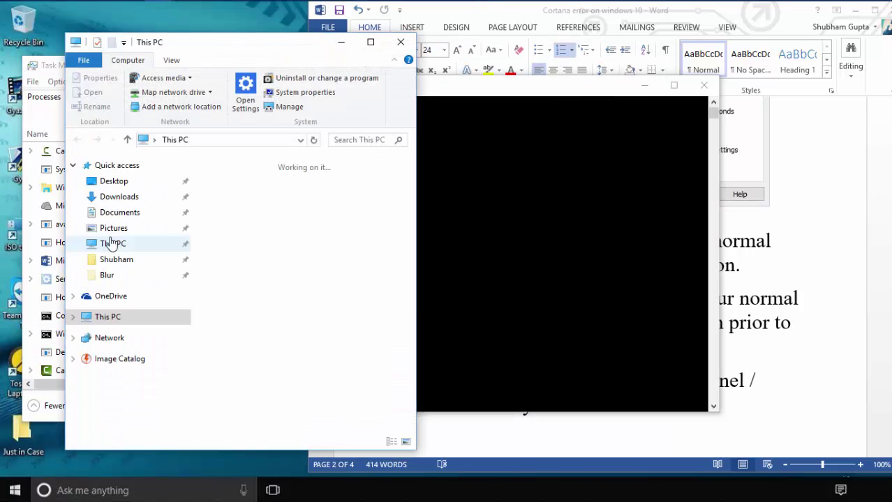
pyautogui.rightClick(108, 248)
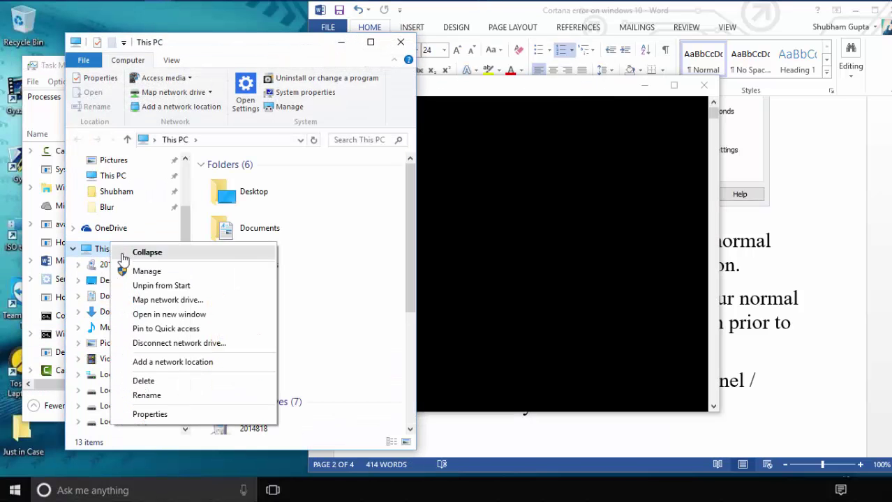
pyautogui.click(143, 270)
pyautogui.click(401, 42)
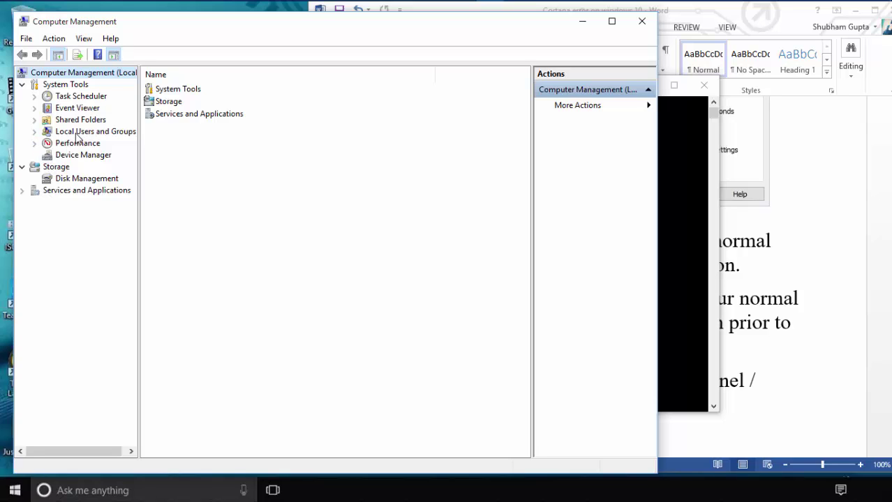
# Show Local Users and Groups > Users and choose New User from the list's context menu
pyautogui.click(78, 134)
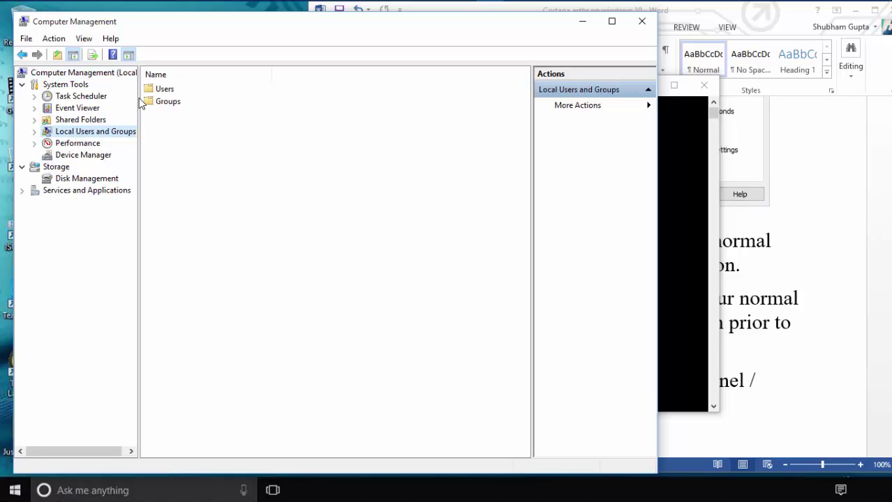
pyautogui.doubleClick(163, 90)
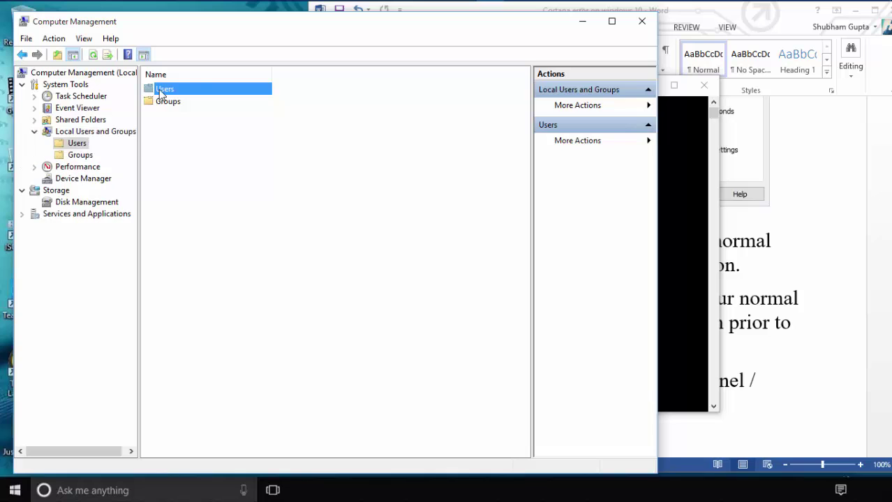
pyautogui.rightClick(184, 158)
pyautogui.click(196, 165)
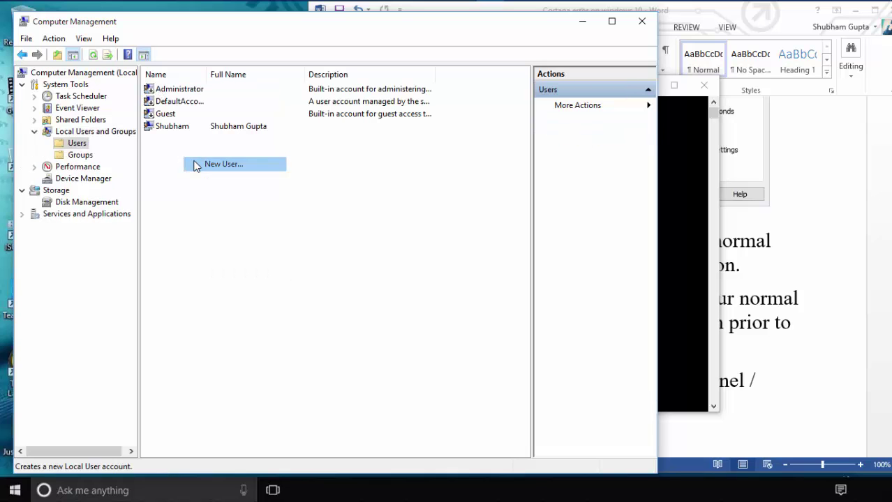
# Create local user 'boom' with description 'ds' and a confirmed password, then close the form
pyautogui.write('sd')
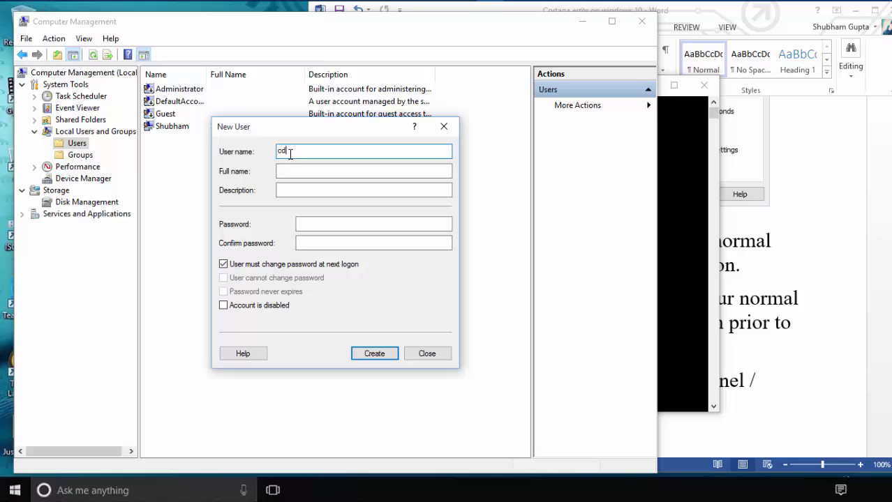
pyautogui.hotkey('ctrl', 'a')
pyautogui.write('boom')
pyautogui.click(278, 171)
pyautogui.click(280, 191)
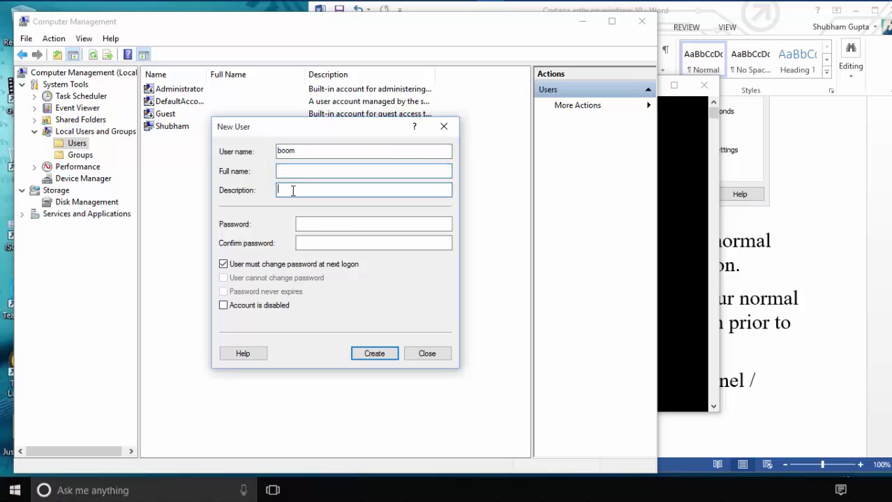
pyautogui.write('ds')
pyautogui.click(322, 224)
pyautogui.write('123')
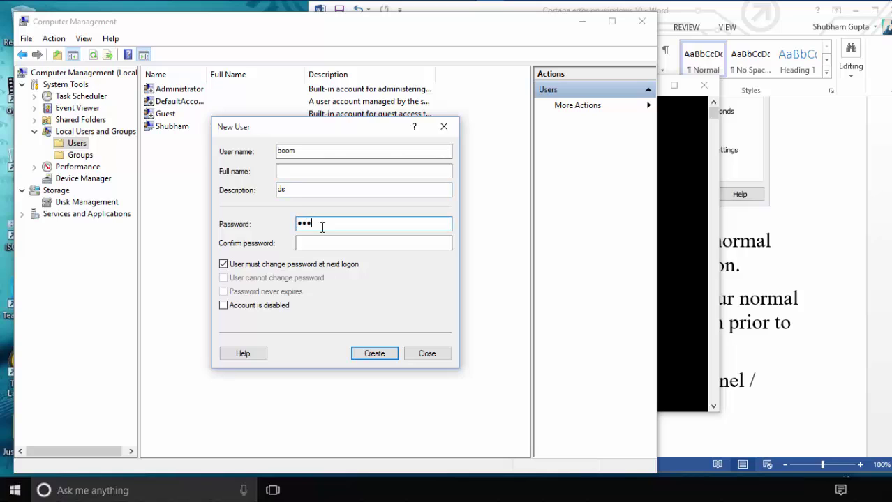
pyautogui.write('456')
pyautogui.click(323, 243)
pyautogui.write('123456')
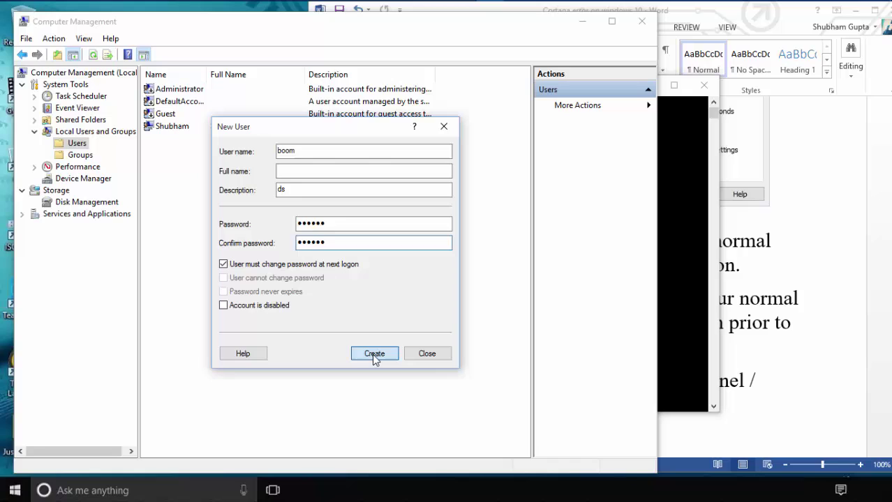
pyautogui.click(372, 353)
pyautogui.click(423, 353)
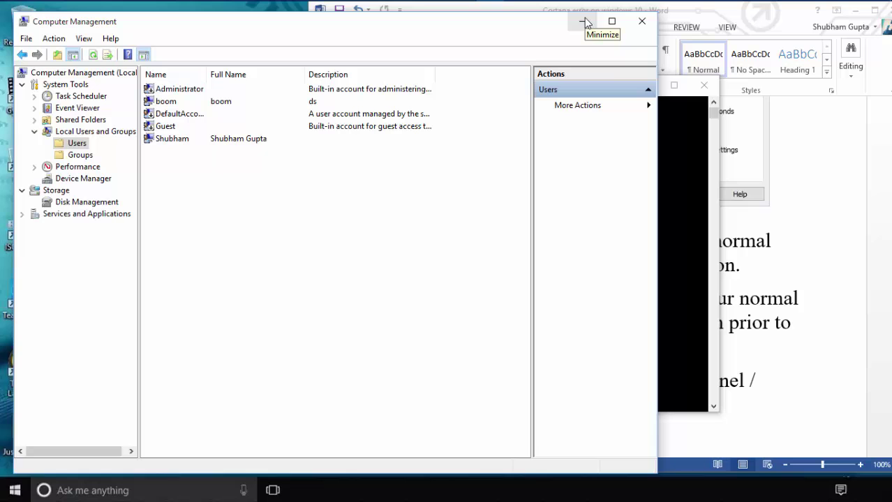
# Close the Computer Management window to return to the Word steps document
pyautogui.click(642, 21)
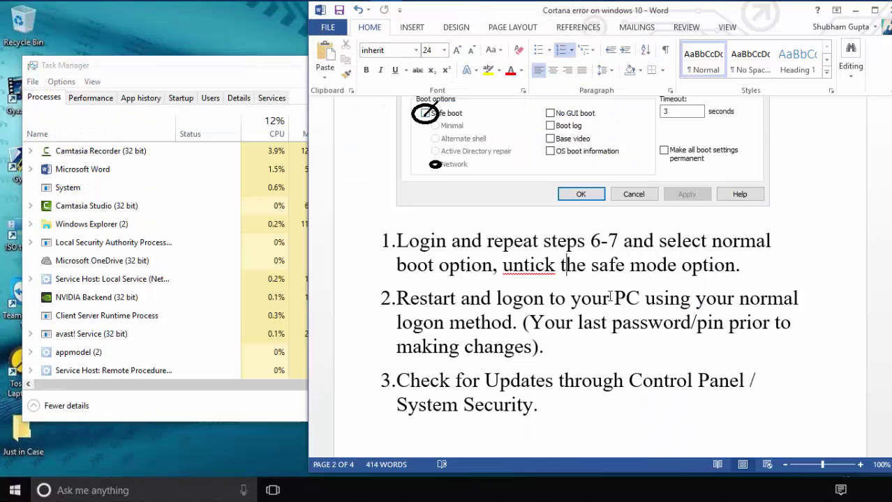